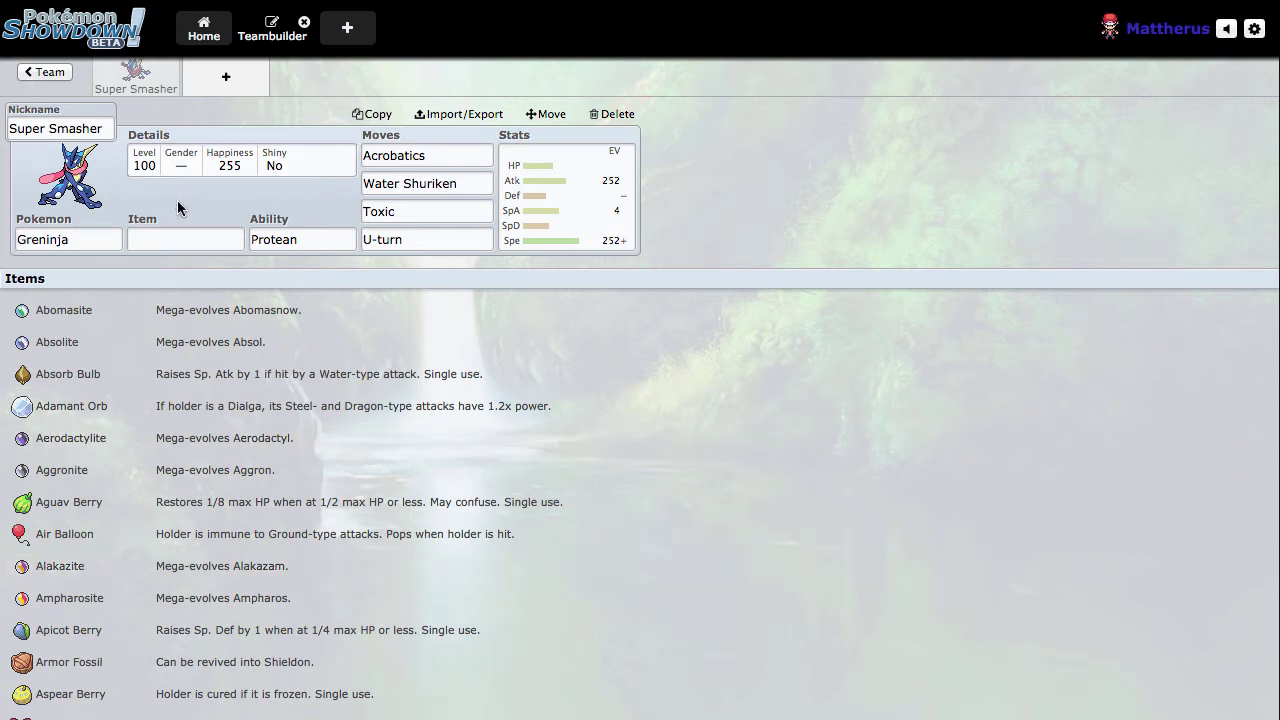
# Step: Review Greninja's empty item slot, Protean ability, and the Acrobatics, Water Shuriken and U-turn move descriptions
pyautogui.click(173, 239)
pyautogui.click(436, 160)
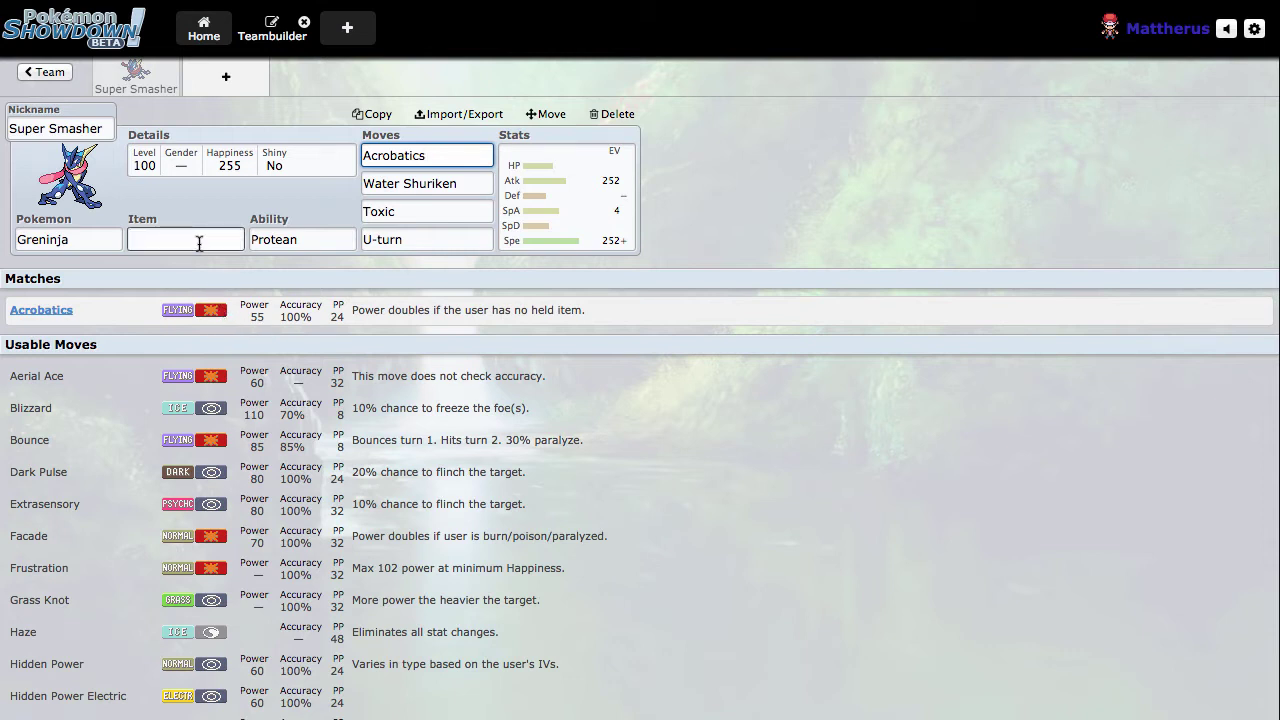
pyautogui.click(309, 240)
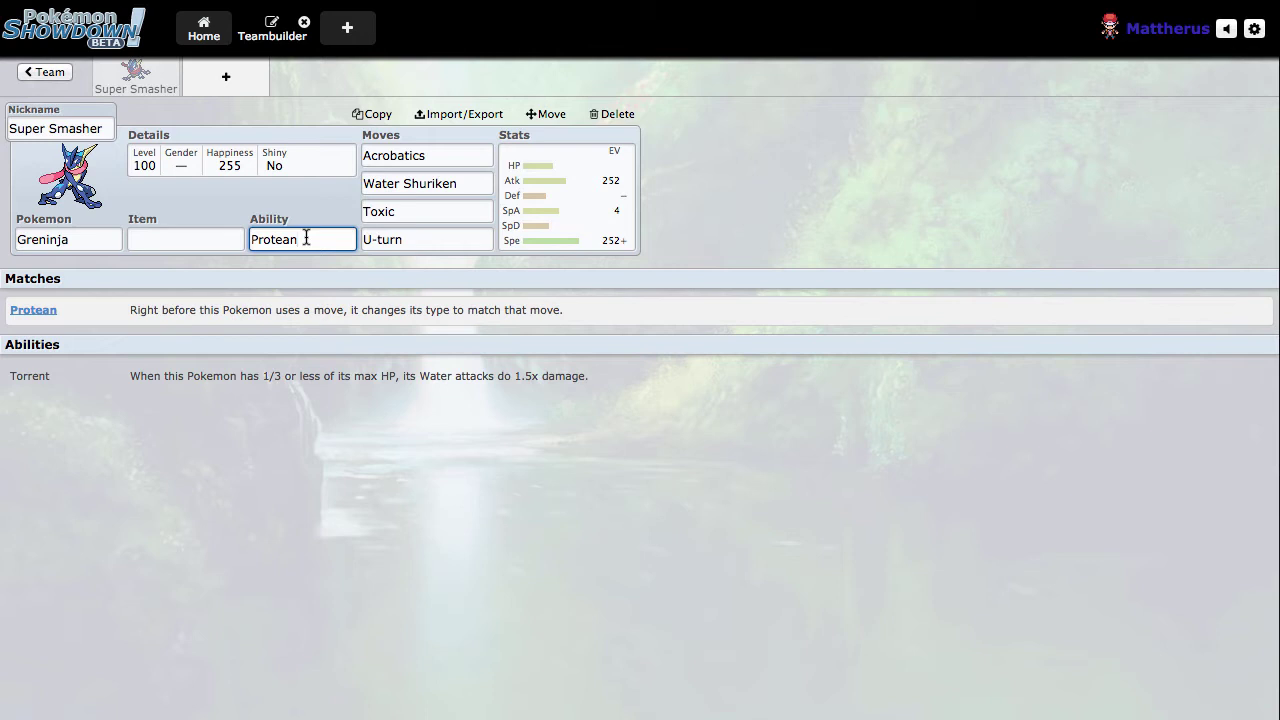
pyautogui.click(463, 183)
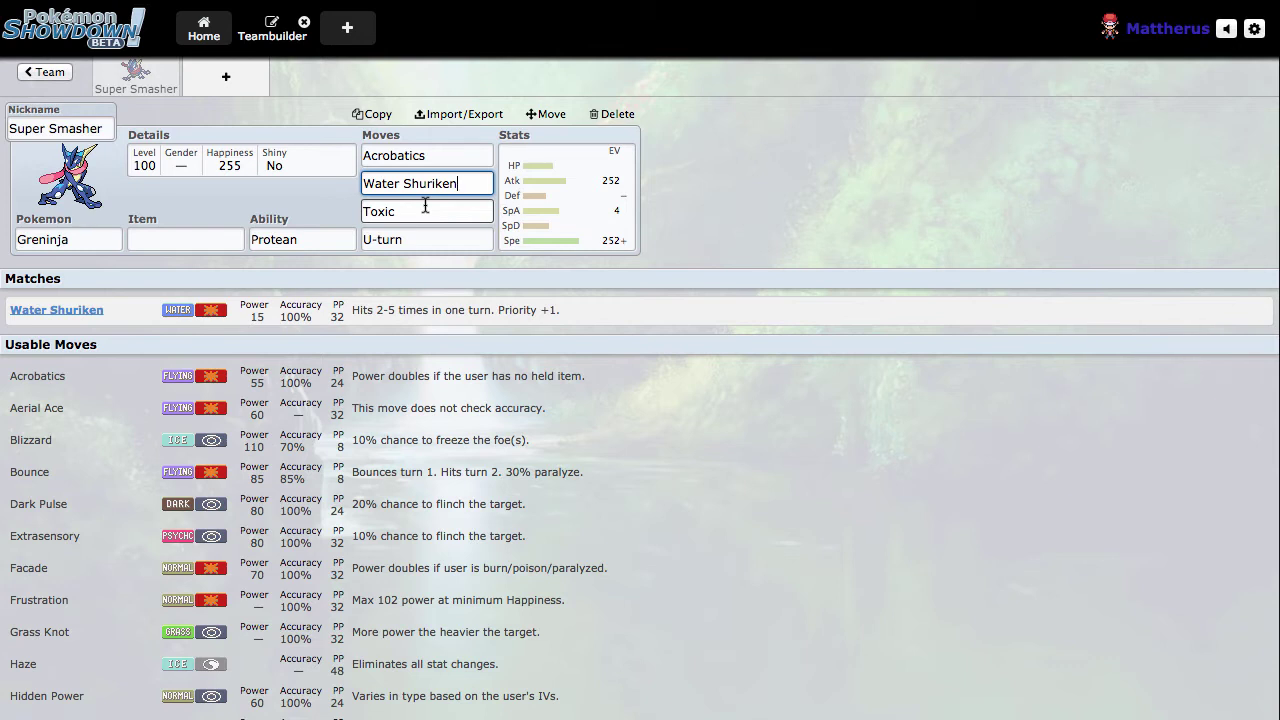
pyautogui.click(424, 240)
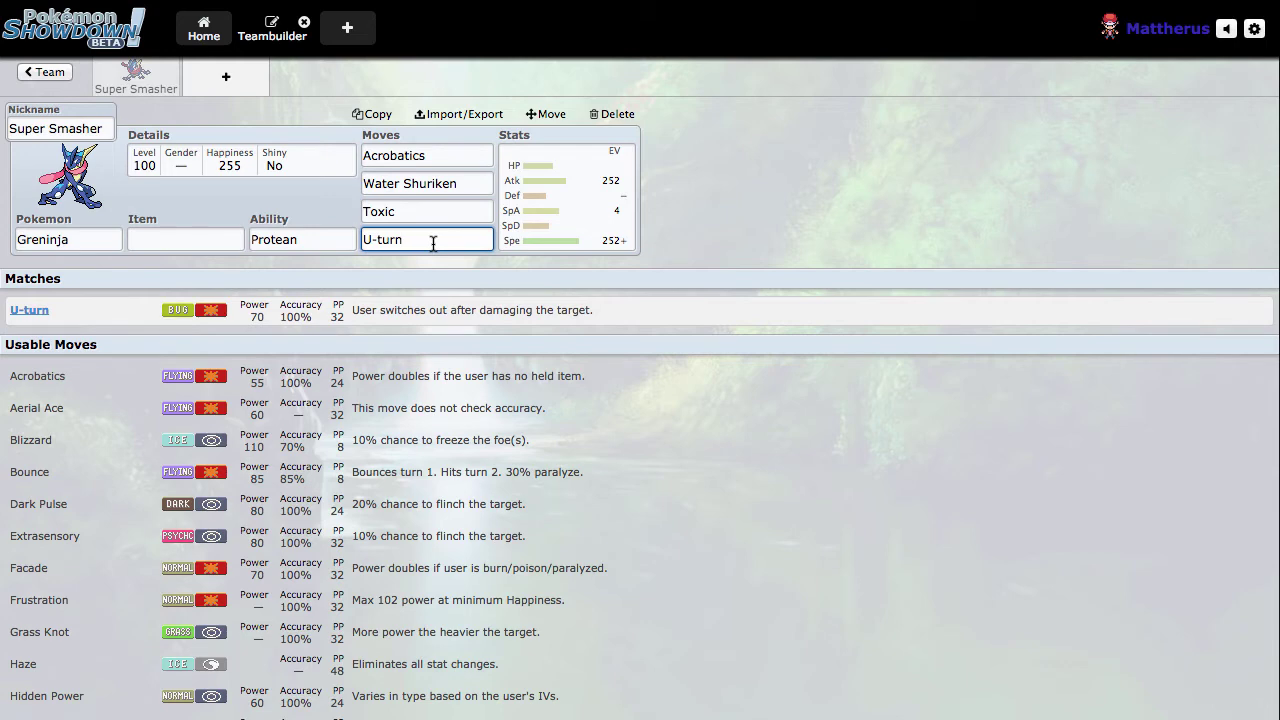
# Step: Try Rock Slide in place of Toxic as Greninja's third move
pyautogui.click(423, 213)
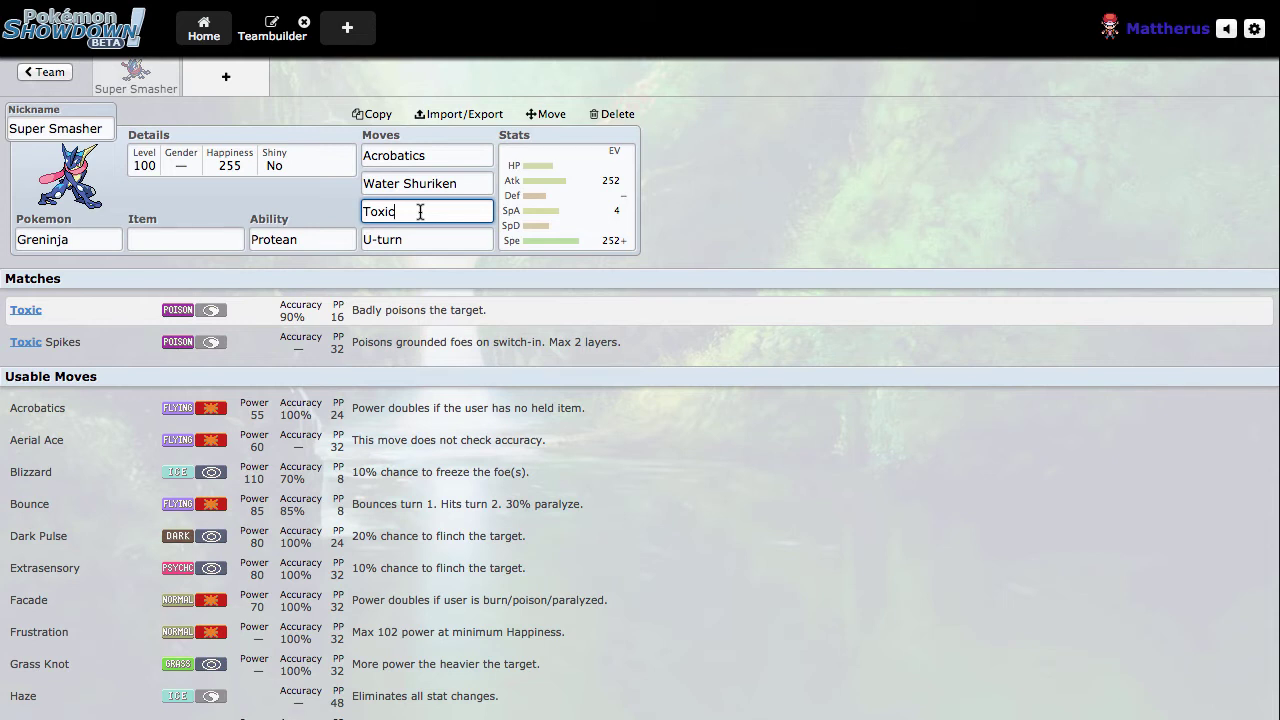
pyautogui.press('BackSpace')
pyautogui.press('BackSpace')
pyautogui.press('BackSpace')
pyautogui.press('BackSpace')
pyautogui.press('BackSpace')
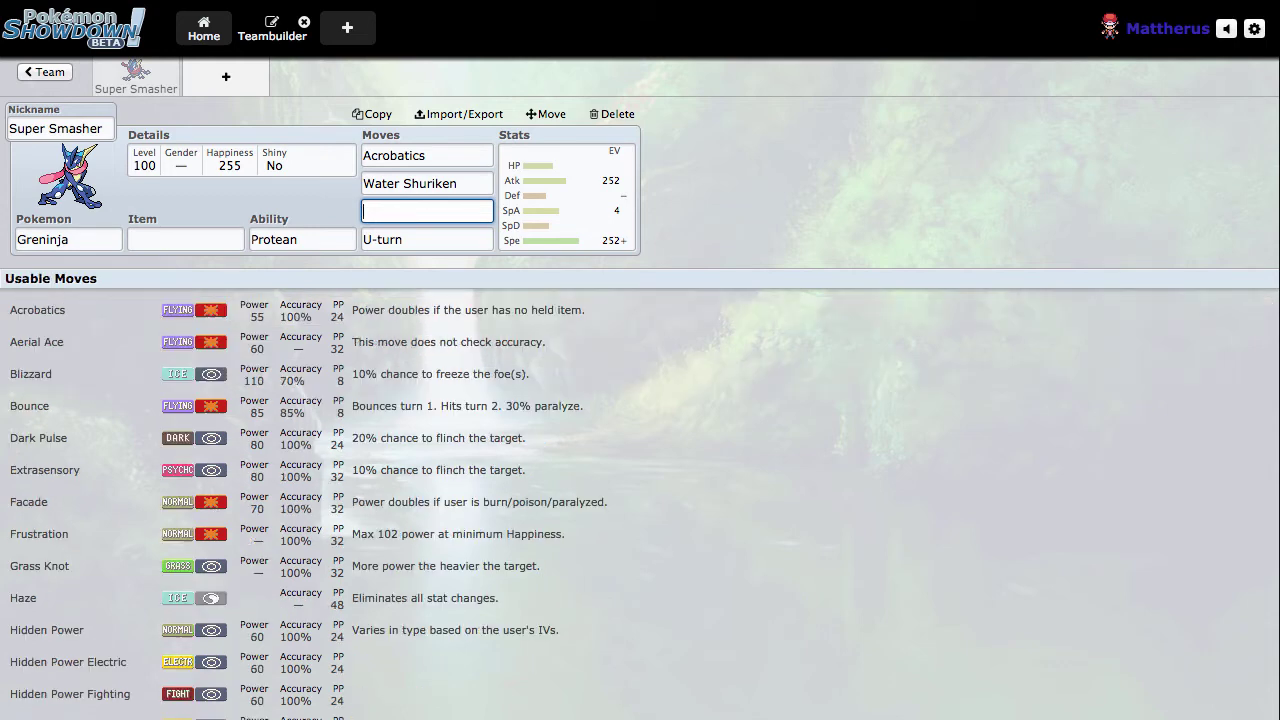
pyautogui.write('Rock Slide')
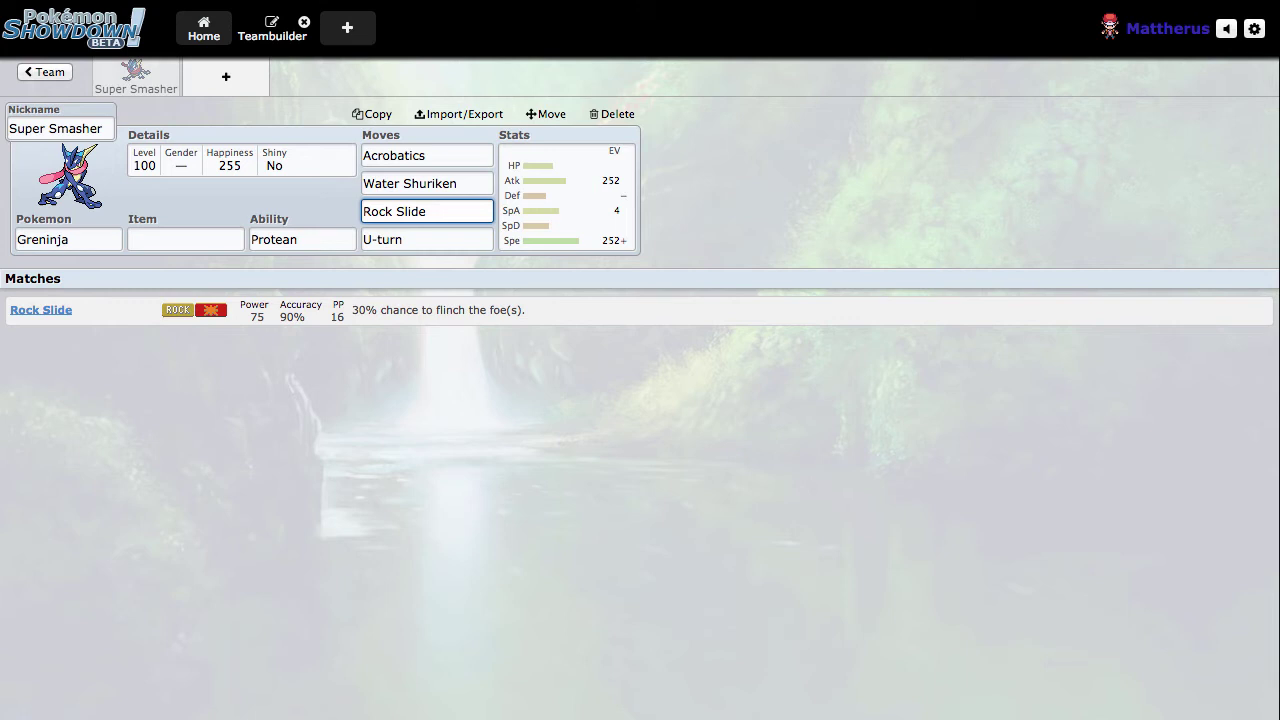
# Step: Replace the third move with Ice Beam and check the Sp. Atk. EVs in the stat spread
pyautogui.press('BackSpace')
pyautogui.press('BackSpace')
pyautogui.press('BackSpace')
pyautogui.press('BackSpace')
pyautogui.press('BackSpace')
pyautogui.press('BackSpace')
pyautogui.press('BackSpace')
pyautogui.press('BackSpace')
pyautogui.press('BackSpace')
pyautogui.press('BackSpace')
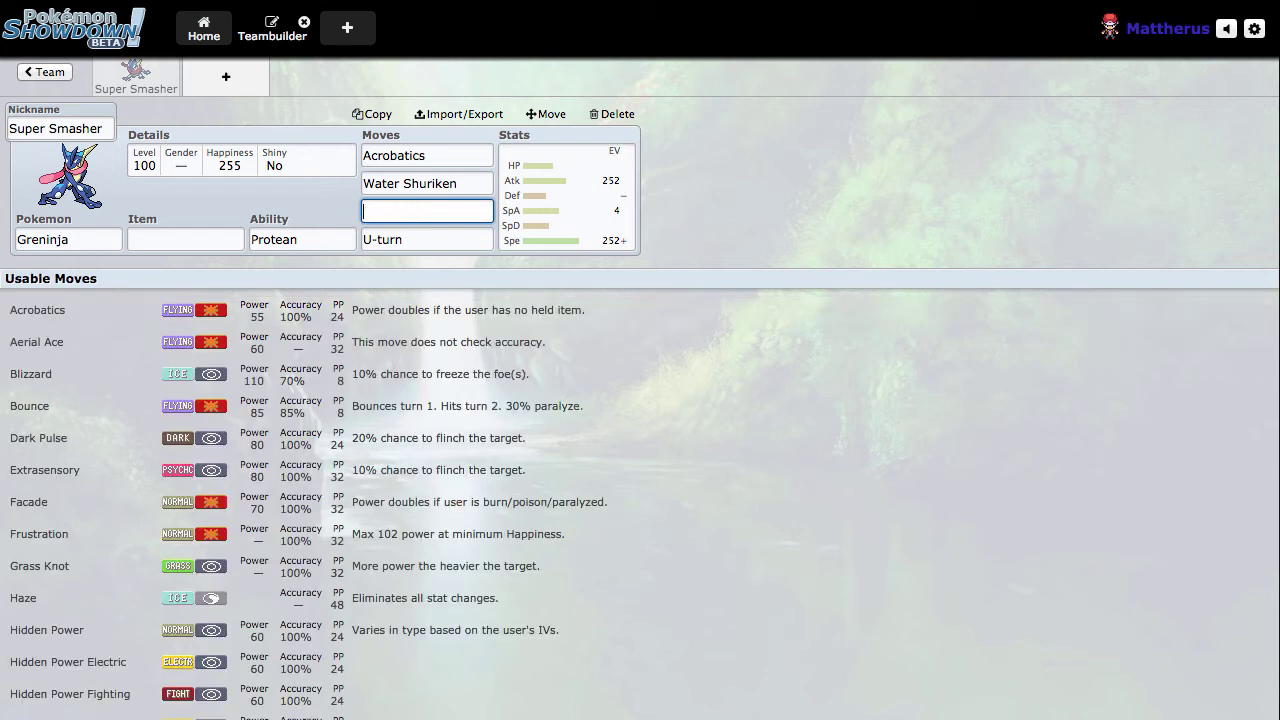
pyautogui.write('Ice Beam')
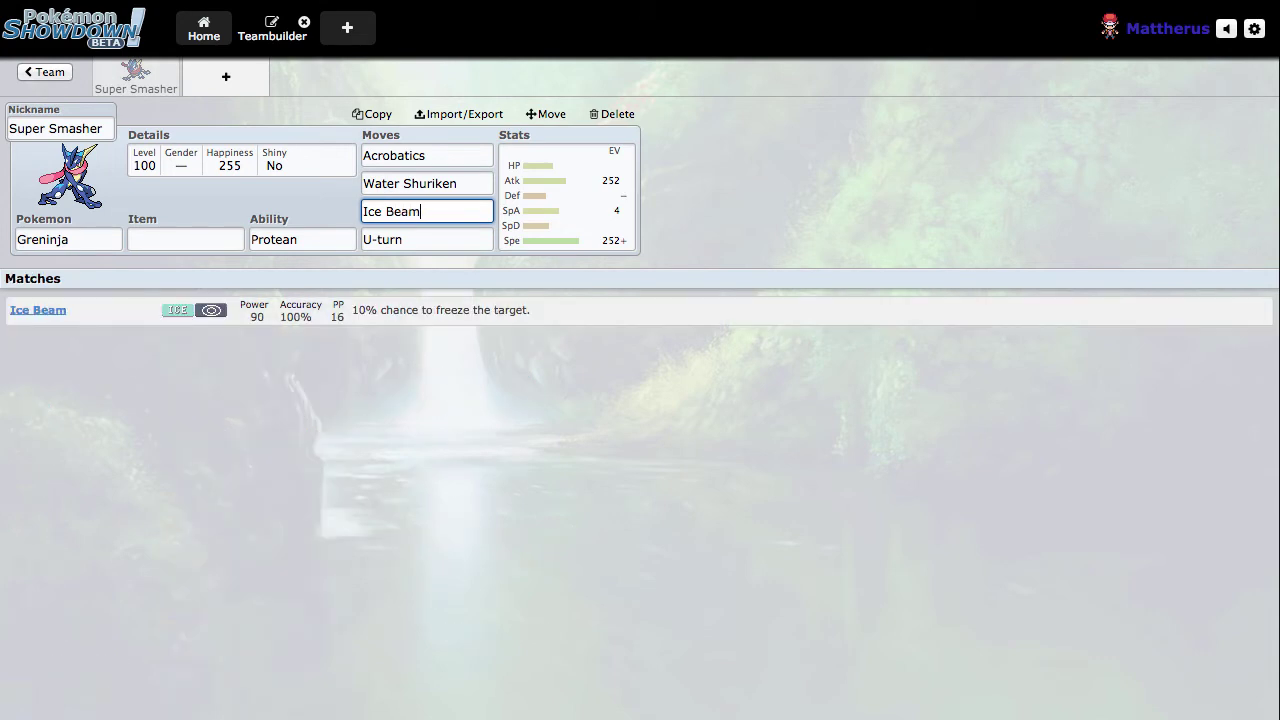
pyautogui.press('Return')
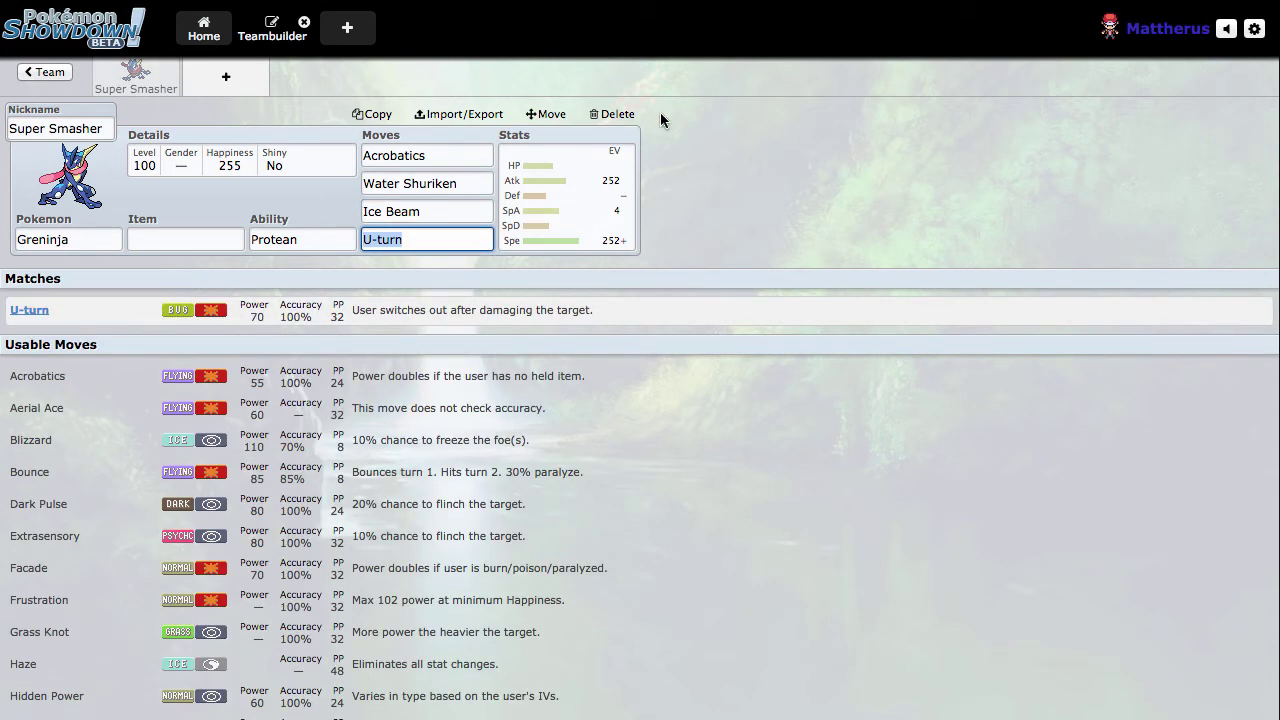
pyautogui.click(591, 207)
pyautogui.click(302, 455)
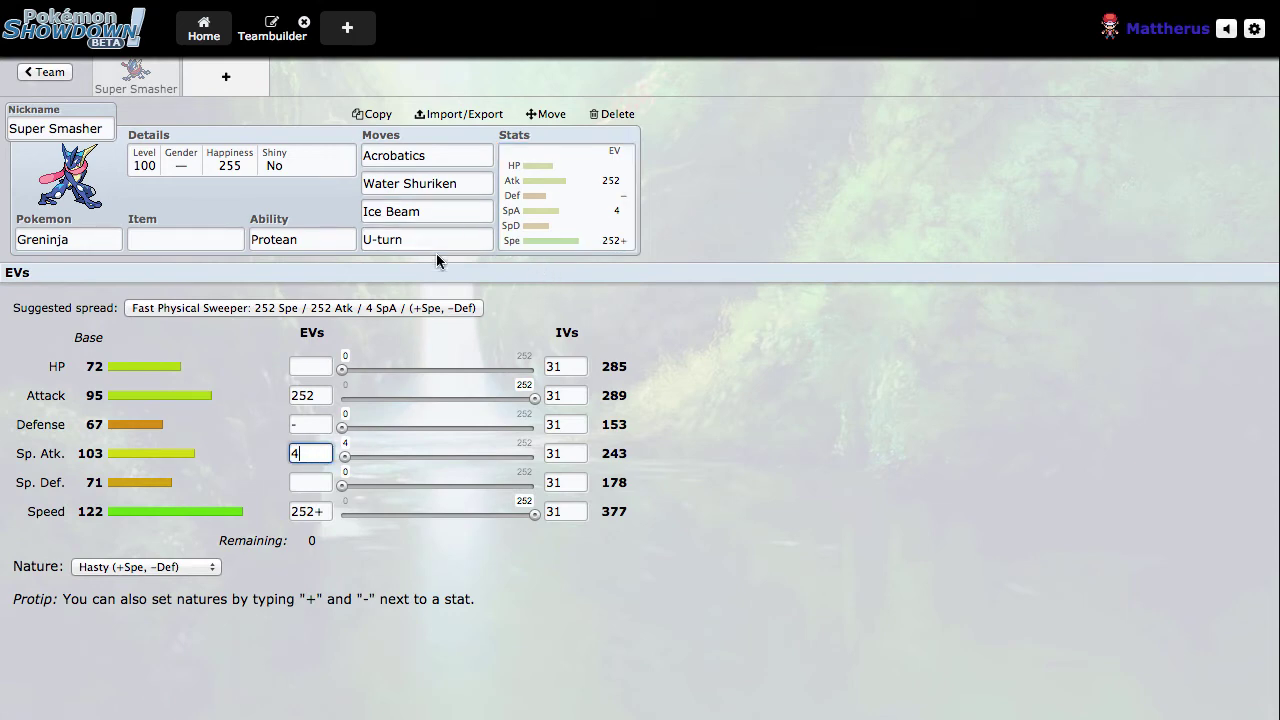
# Step: Set Greninja's third move to Spikes in place of Ice Beam
pyautogui.click(418, 210)
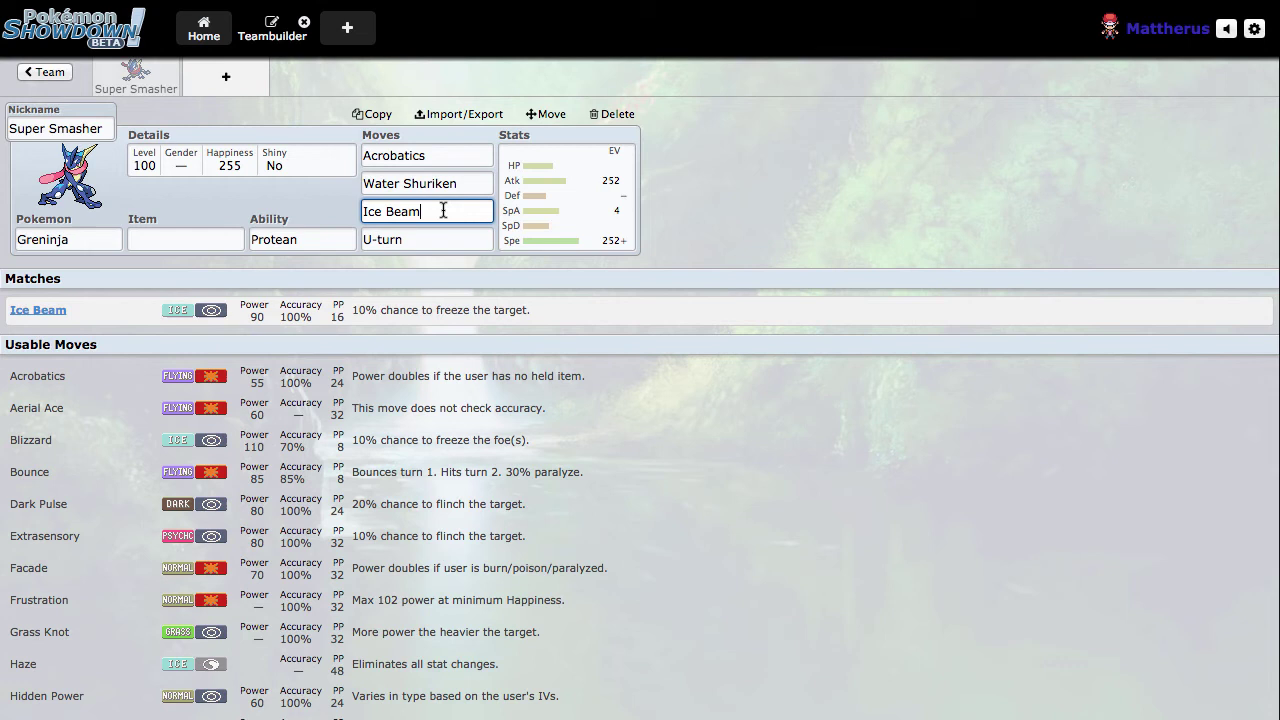
pyautogui.tripleClick(443, 210)
pyautogui.press('BackSpace')
pyautogui.write('Spikes')
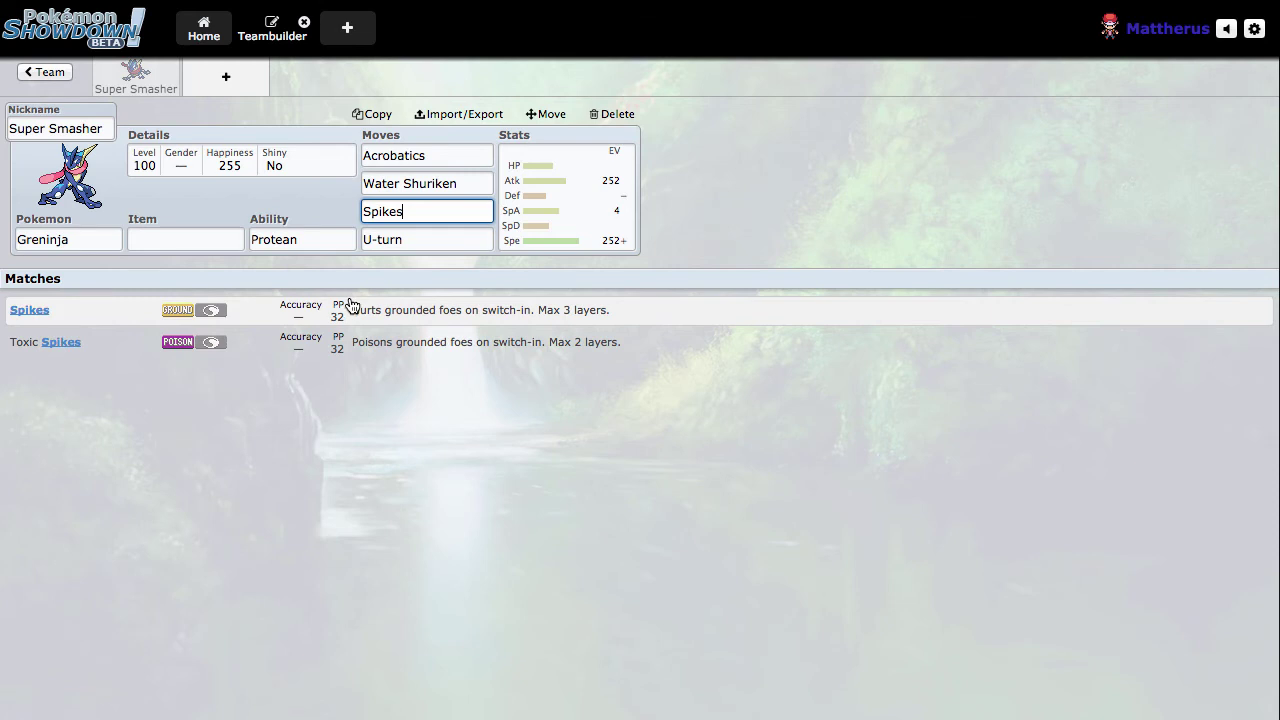
pyautogui.press('Tab')
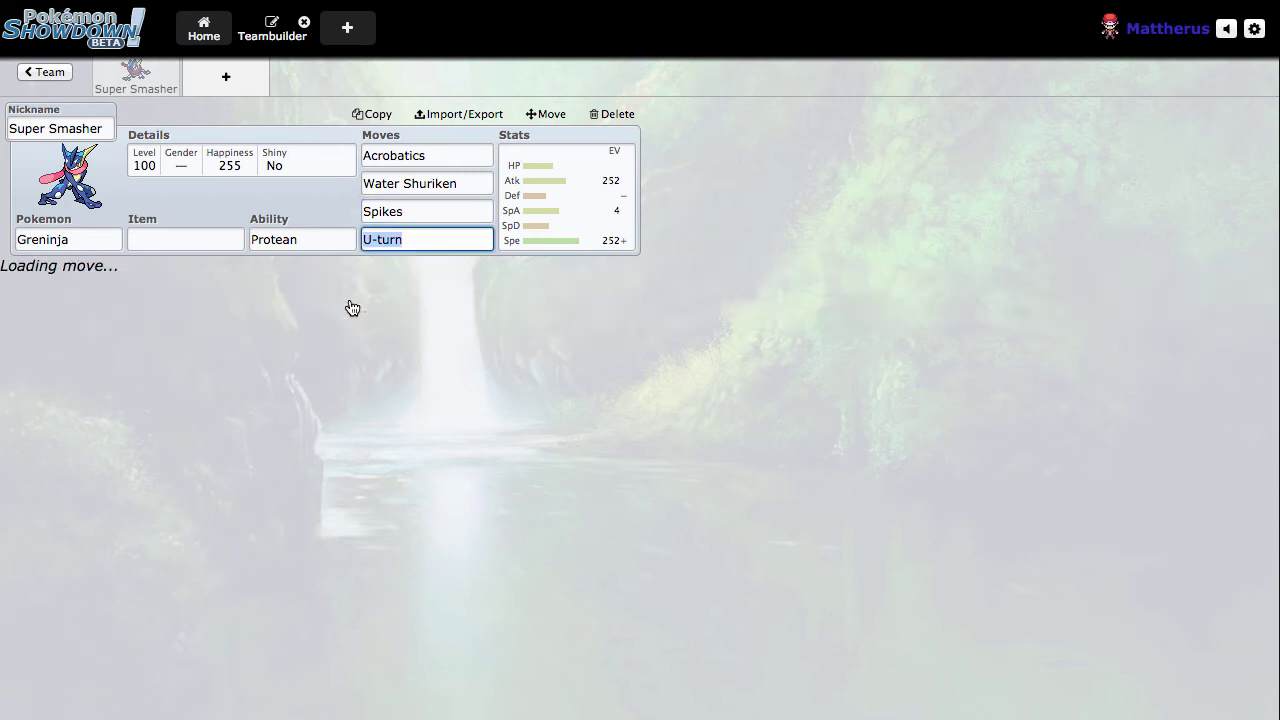
# Step: Compare the descriptions of Greninja's Spikes, Water Shuriken and Acrobatics moves
pyautogui.click(428, 212)
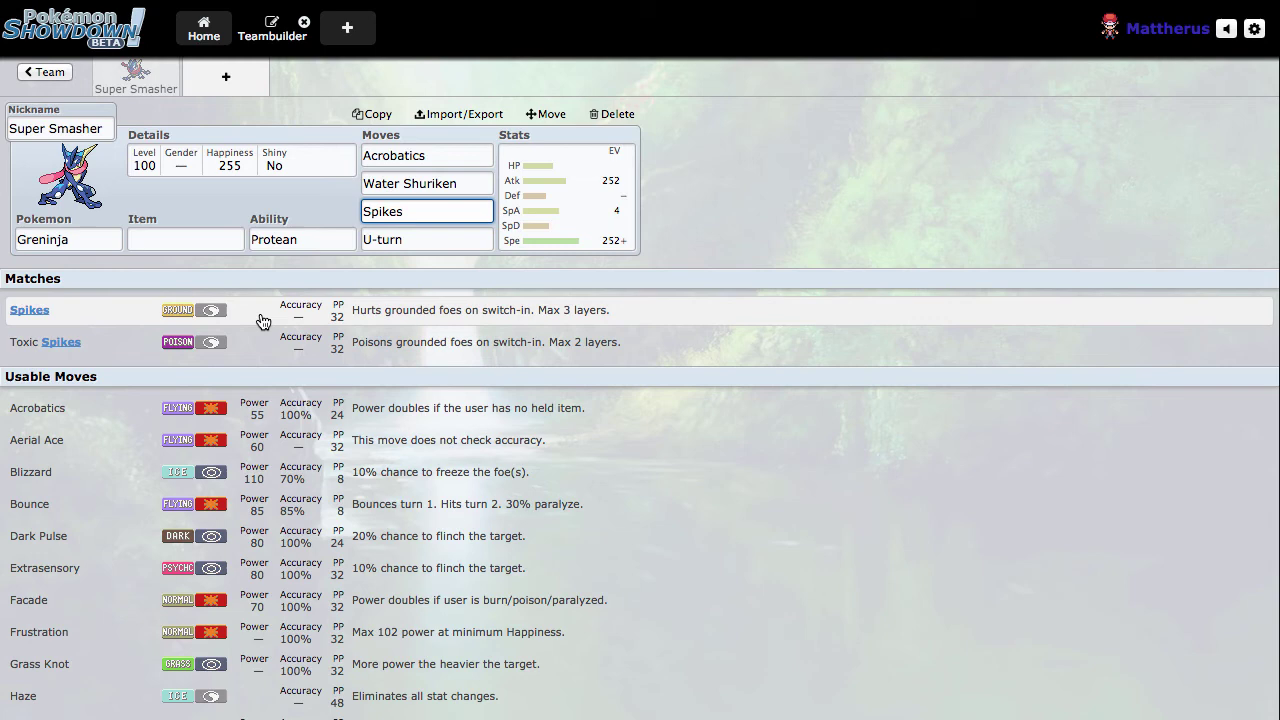
pyautogui.click(418, 184)
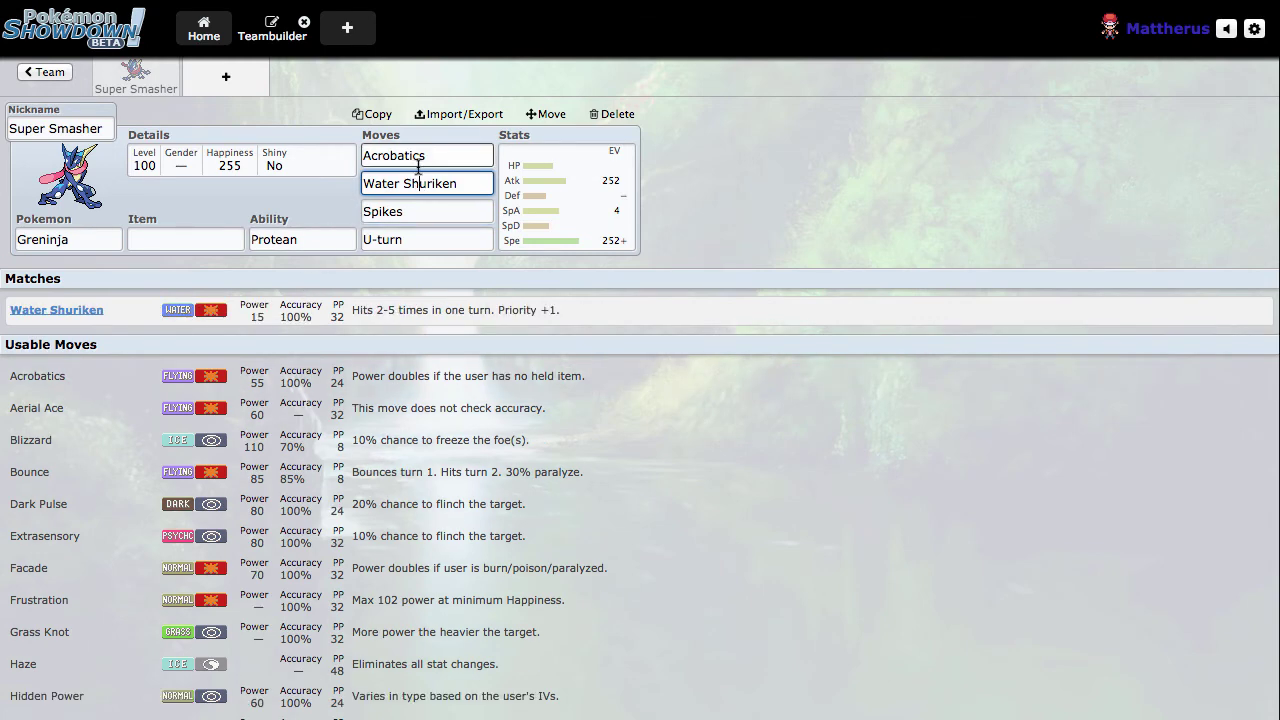
pyautogui.click(422, 156)
pyautogui.click(401, 183)
pyautogui.click(410, 156)
pyautogui.click(406, 183)
pyautogui.click(434, 212)
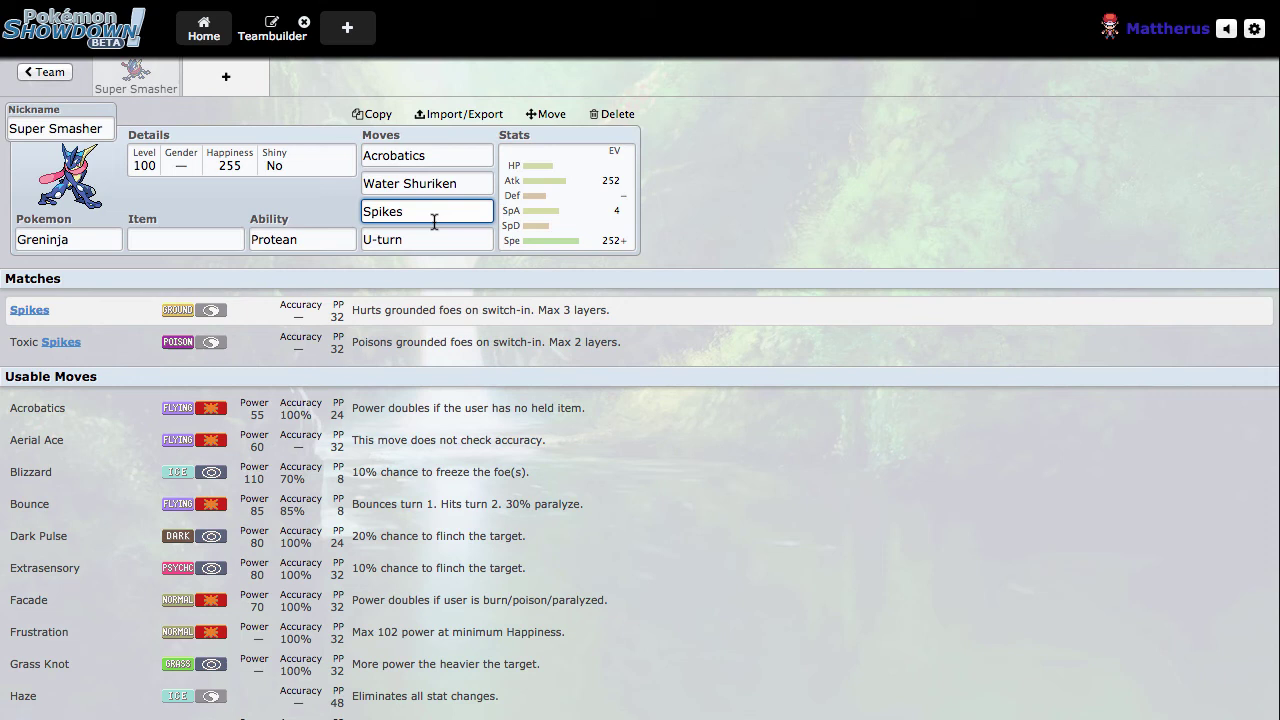
# Step: Remove the nature penalty from Defense in Greninja's EV spread
pyautogui.click(543, 200)
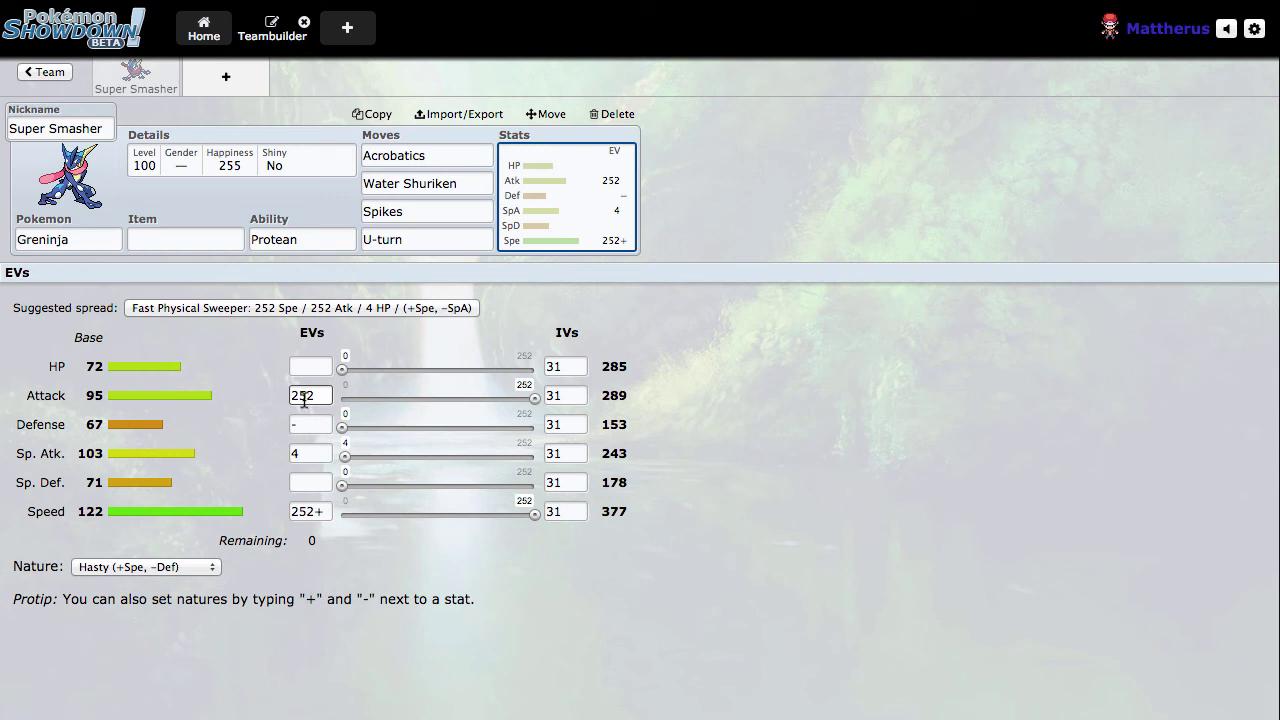
pyautogui.click(326, 512)
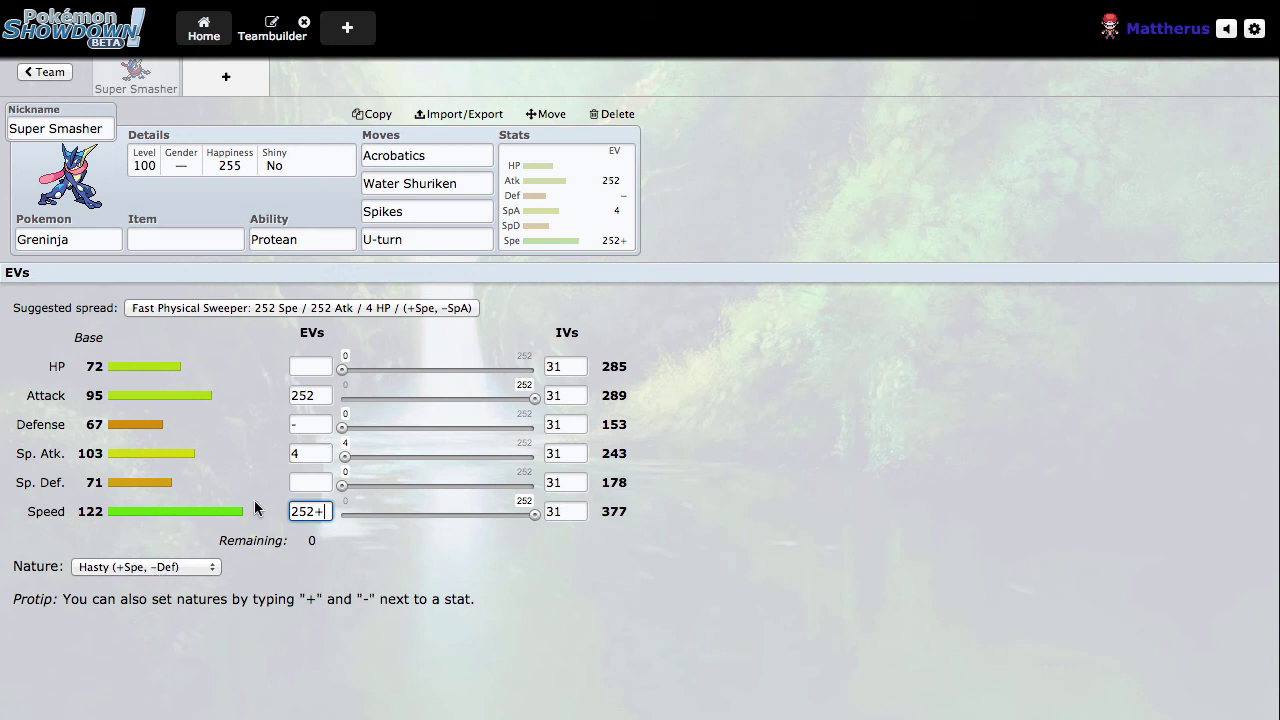
pyautogui.click(303, 425)
pyautogui.press('BackSpace')
# Step: Move the 4 Sp. Atk. EVs to HP and put the nature penalty on Sp. Atk. for a Jolly (+Spe, -SpA) nature
pyautogui.click(302, 452)
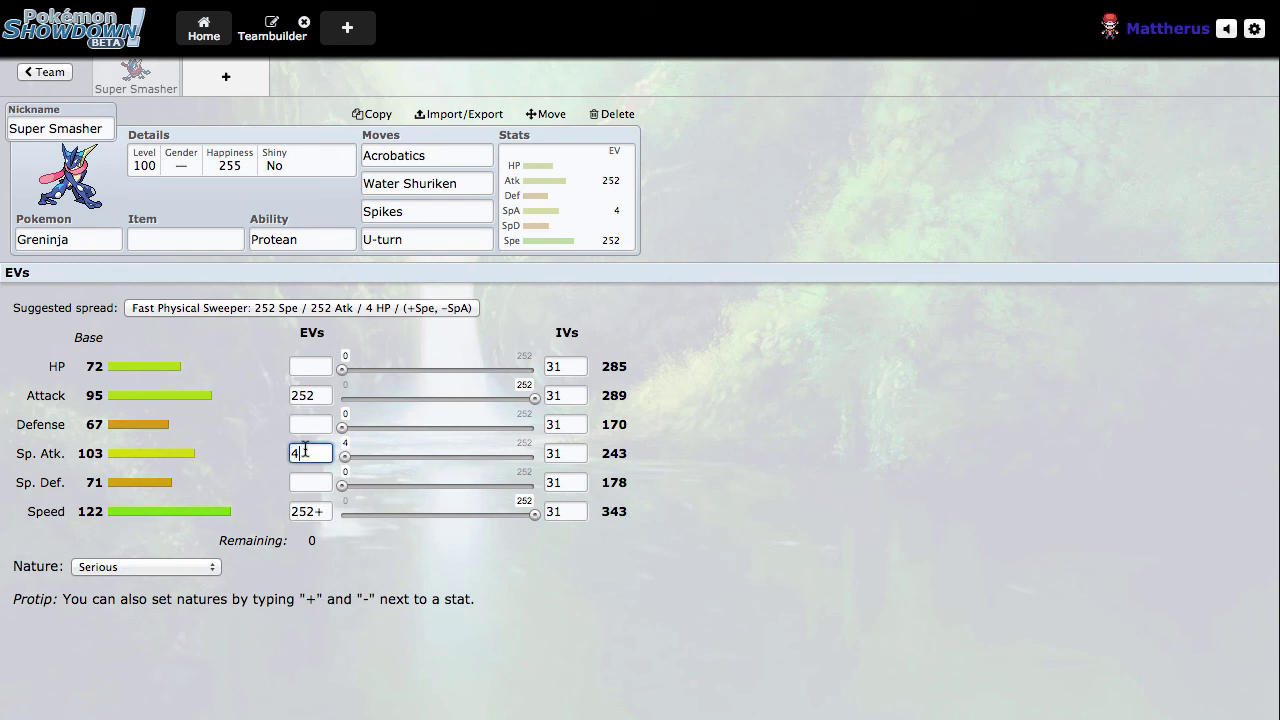
pyautogui.press('BackSpace')
pyautogui.click(316, 372)
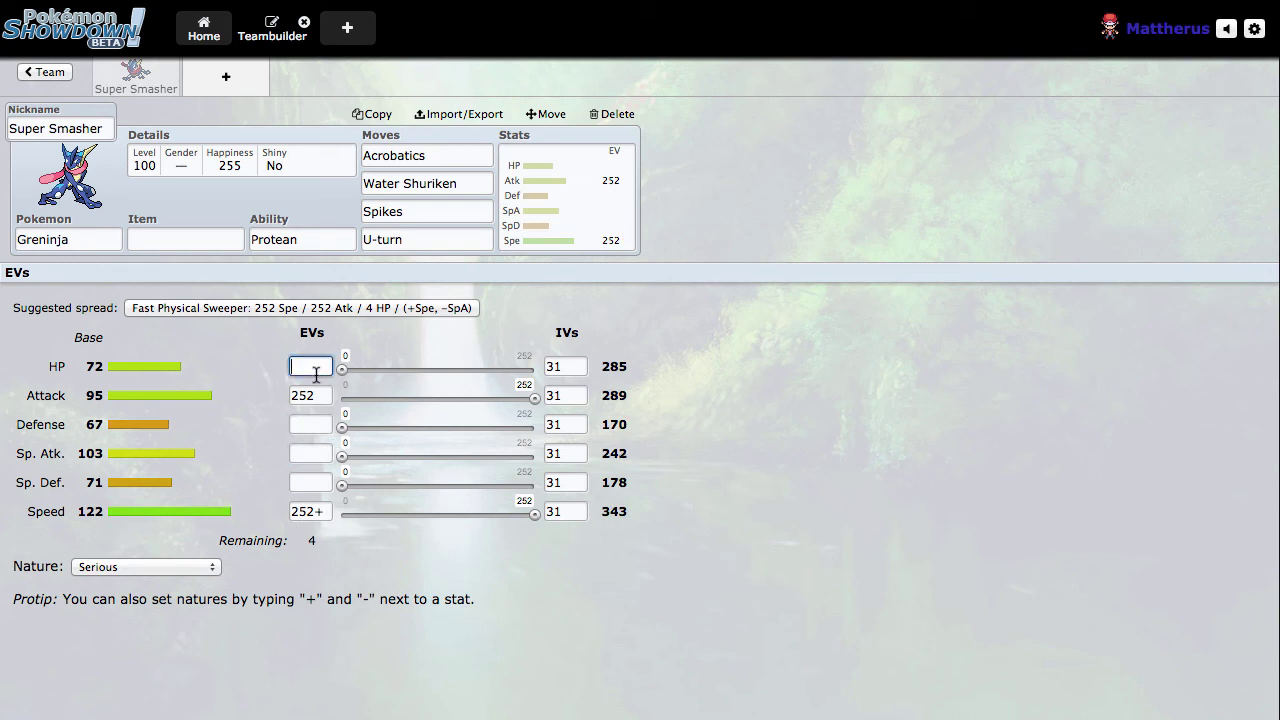
pyautogui.write('4')
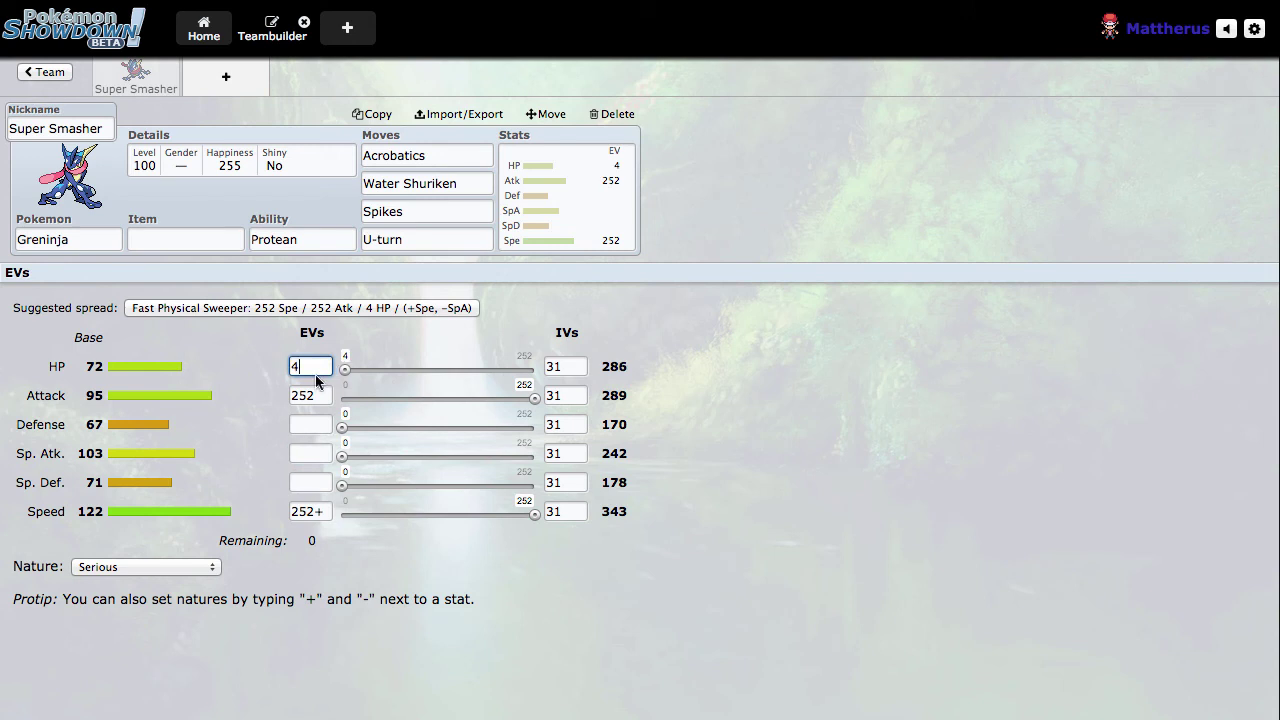
pyautogui.click(301, 455)
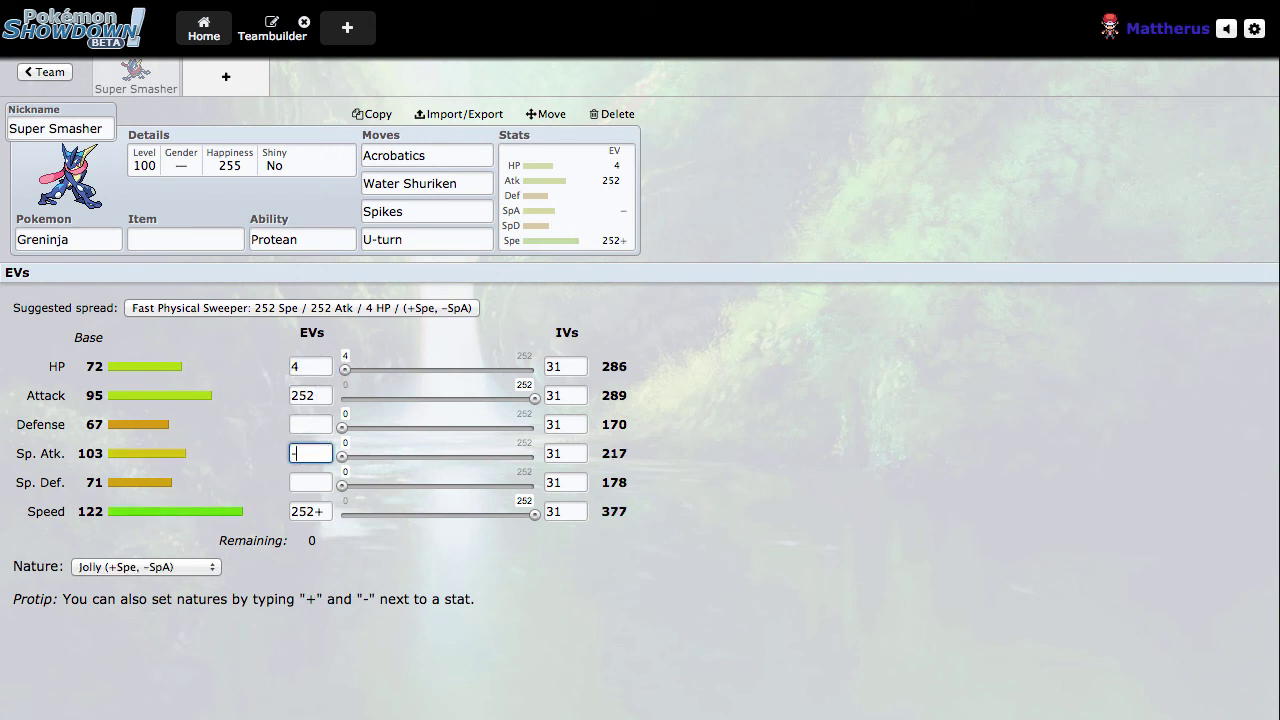